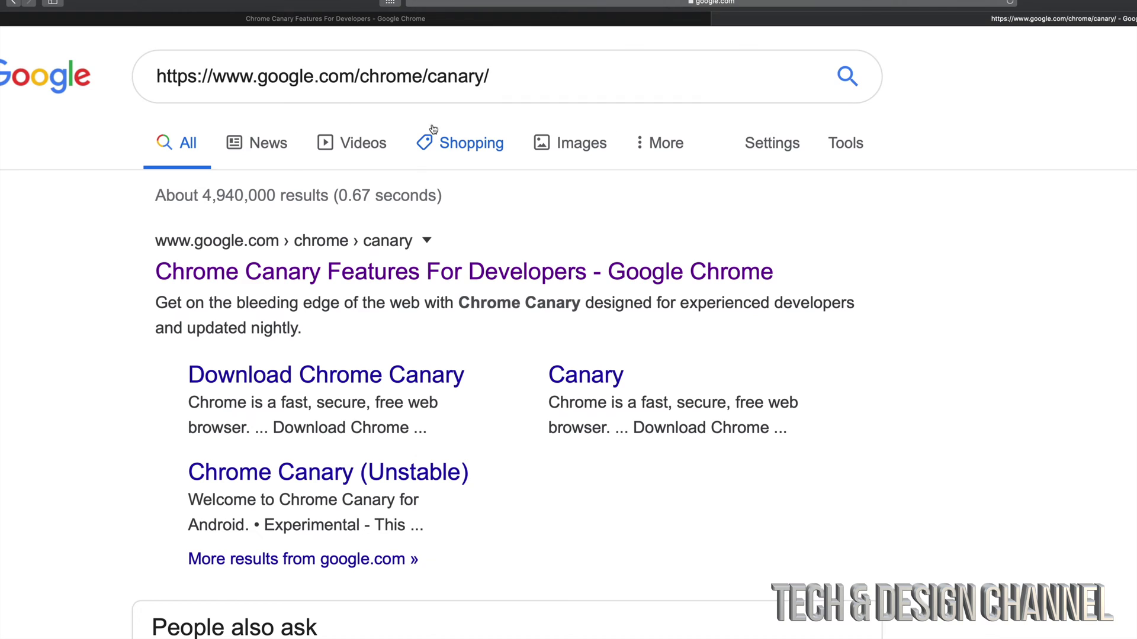
Download Chrome Canary for Mac and accept its terms to reach the thank-you page.
{"action": "left_click", "coordinate": [536, 273]}
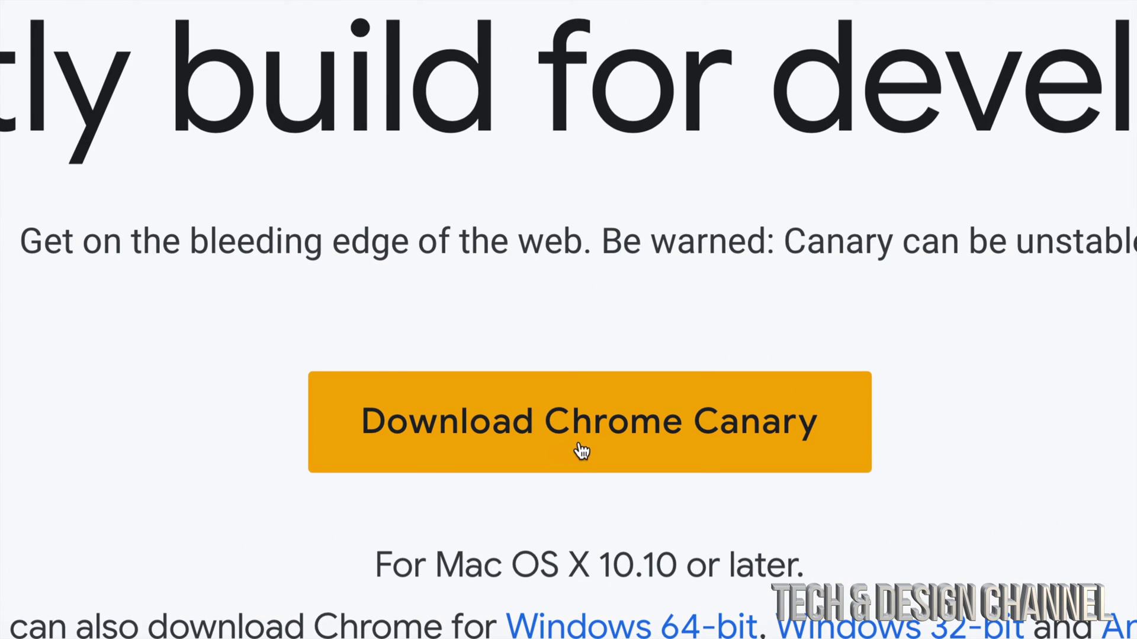
{"action": "left_click", "coordinate": [681, 448]}
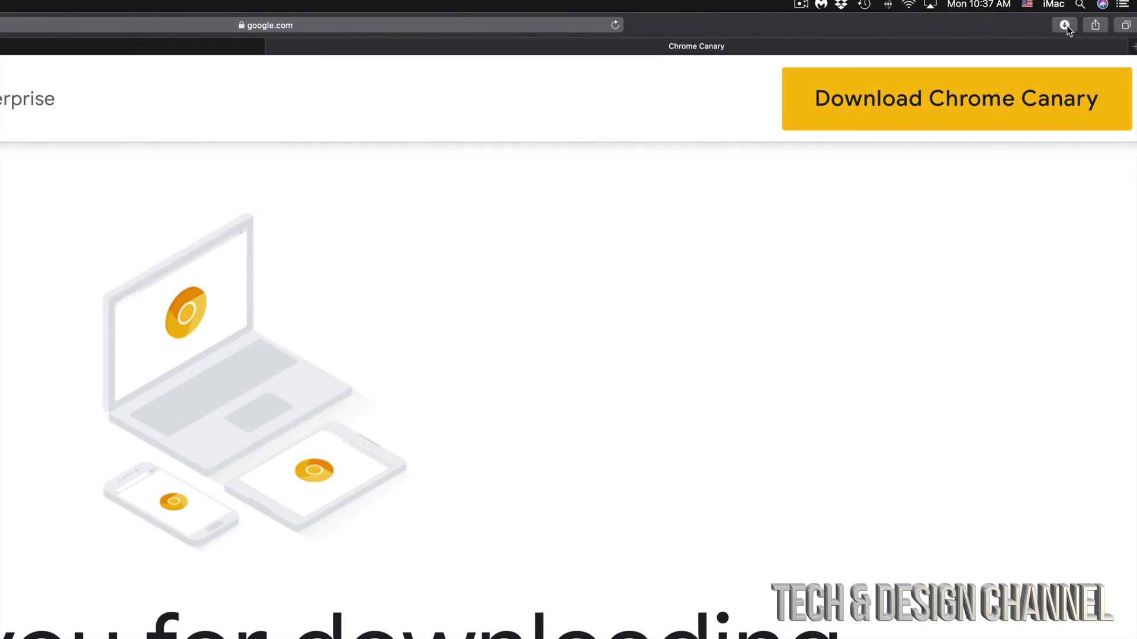
Mount googlechrome.dmg from Safari's Downloads list to show the Chrome Canary installer.
{"action": "left_click", "coordinate": [1067, 26]}
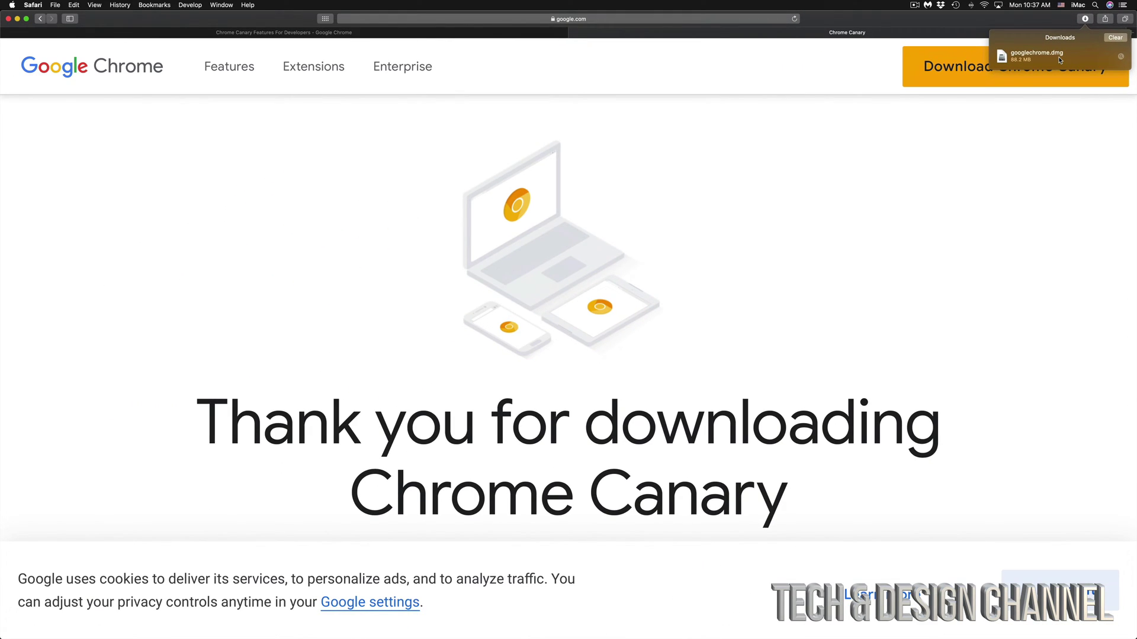
{"action": "left_click", "coordinate": [1036, 54]}
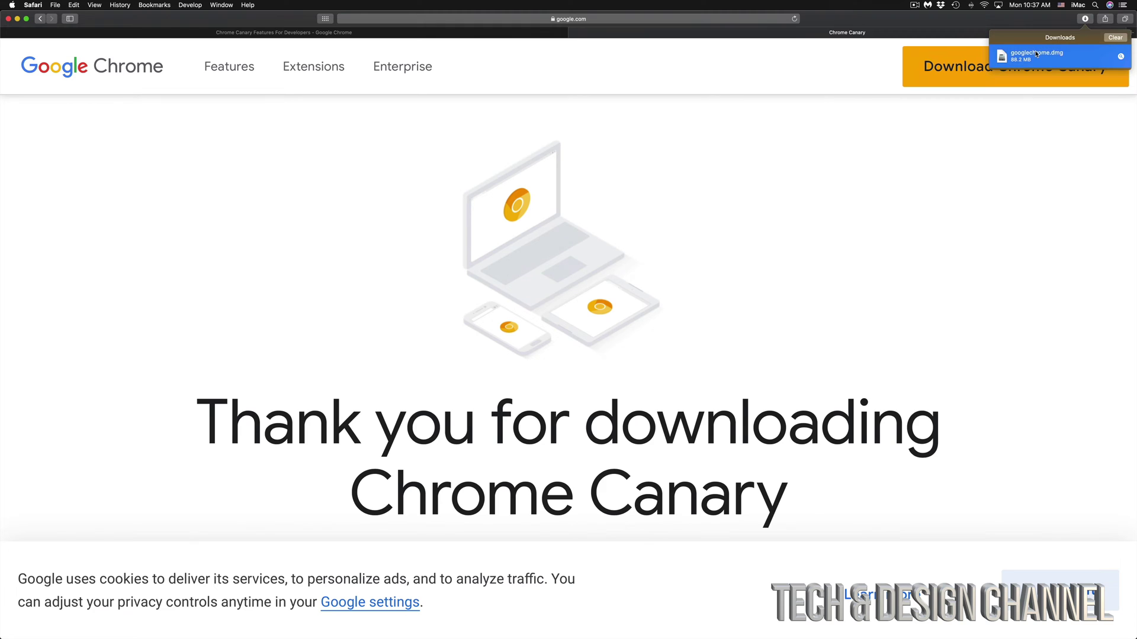
{"action": "double_click", "coordinate": [1036, 54]}
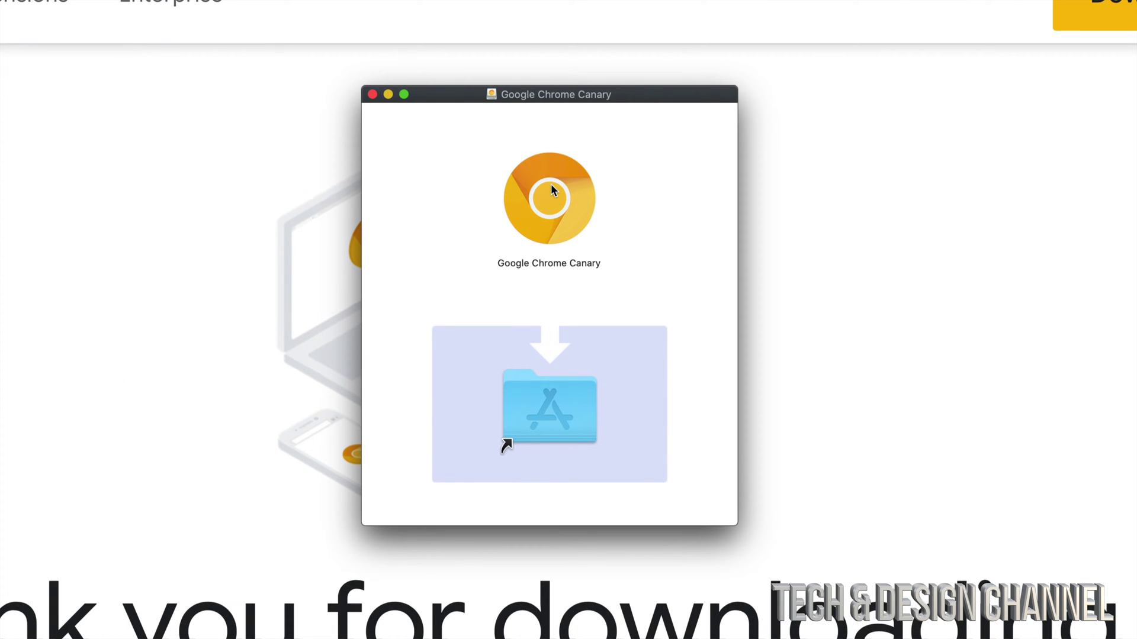
Drag Google Chrome Canary onto the Applications folder alias to install it.
{"action": "left_click_drag", "start_coordinate": [551, 186], "coordinate": [559, 400]}
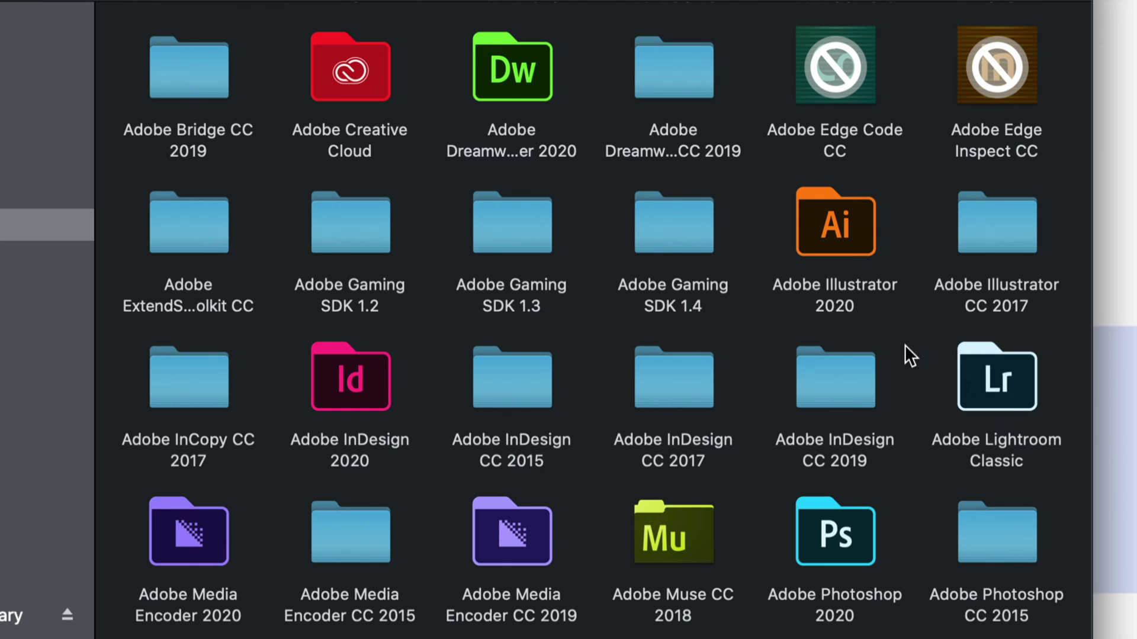
Scroll the Applications folder to locate Google Chrome Canary beside Google Chrome.
{"action": "scroll", "coordinate": [879, 354], "scroll_direction": "down", "scroll_amount": 10}
{"action": "scroll", "coordinate": [879, 354], "scroll_direction": "down", "scroll_amount": 2}
{"action": "scroll", "coordinate": [878, 354], "scroll_direction": "down", "scroll_amount": 5}
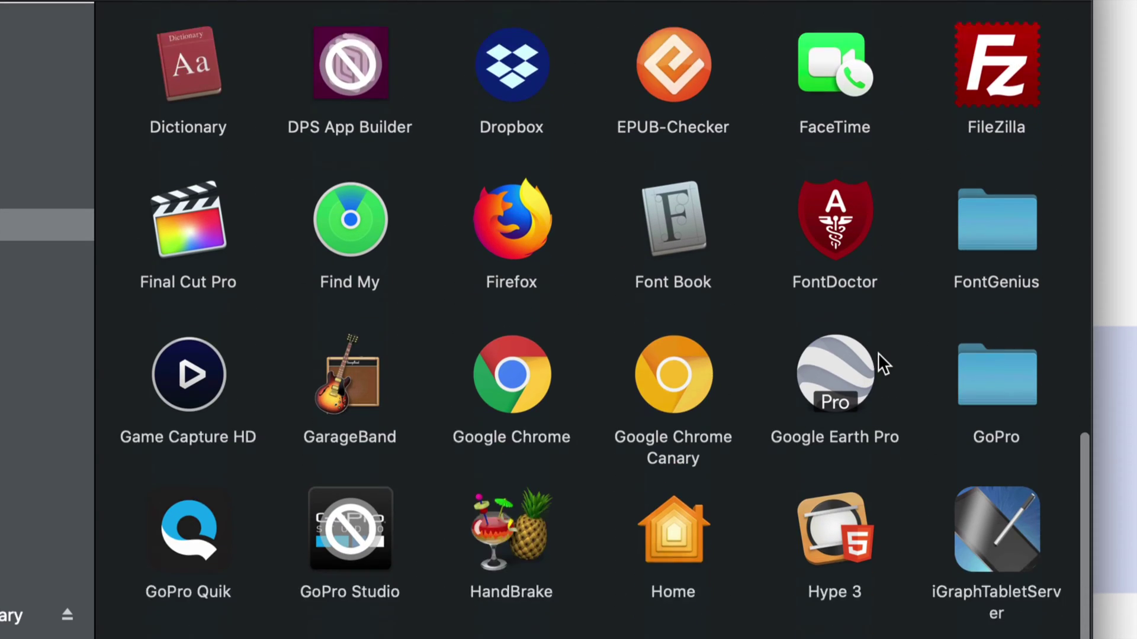
{"action": "scroll", "coordinate": [879, 354], "scroll_direction": "down", "scroll_amount": 2}
{"action": "scroll", "coordinate": [879, 353], "scroll_direction": "up", "scroll_amount": 2}
{"action": "scroll", "coordinate": [879, 352], "scroll_direction": "down", "scroll_amount": 5}
{"action": "scroll", "coordinate": [879, 353], "scroll_direction": "up", "scroll_amount": 1}
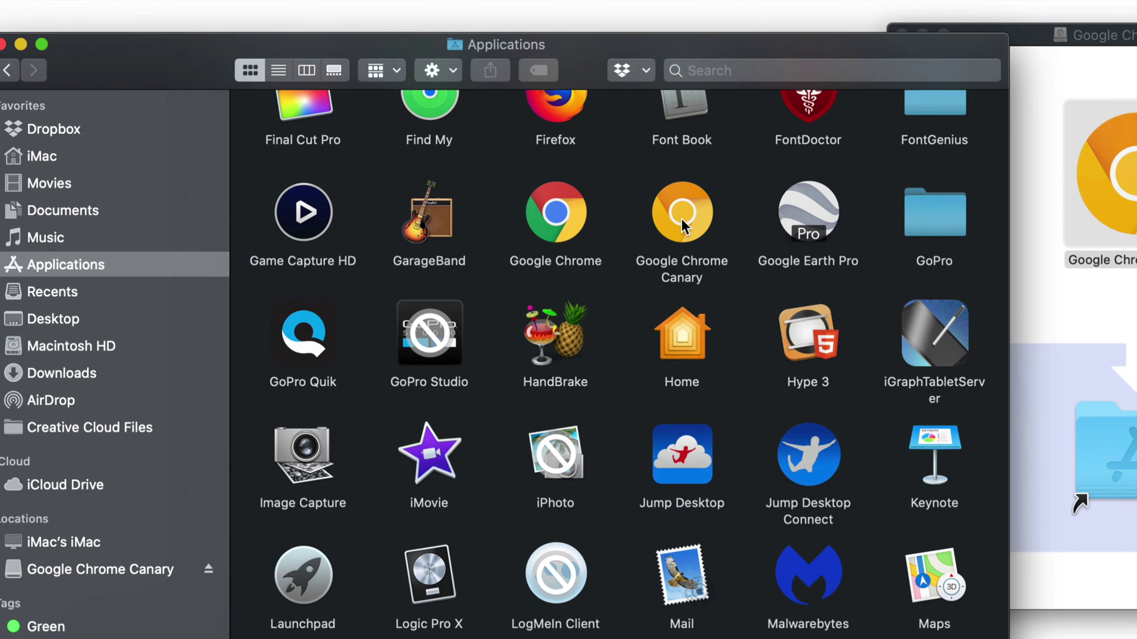
Launch Google Chrome Canary from Applications and focus the downloaded-app open prompt.
{"action": "double_click", "coordinate": [681, 219]}
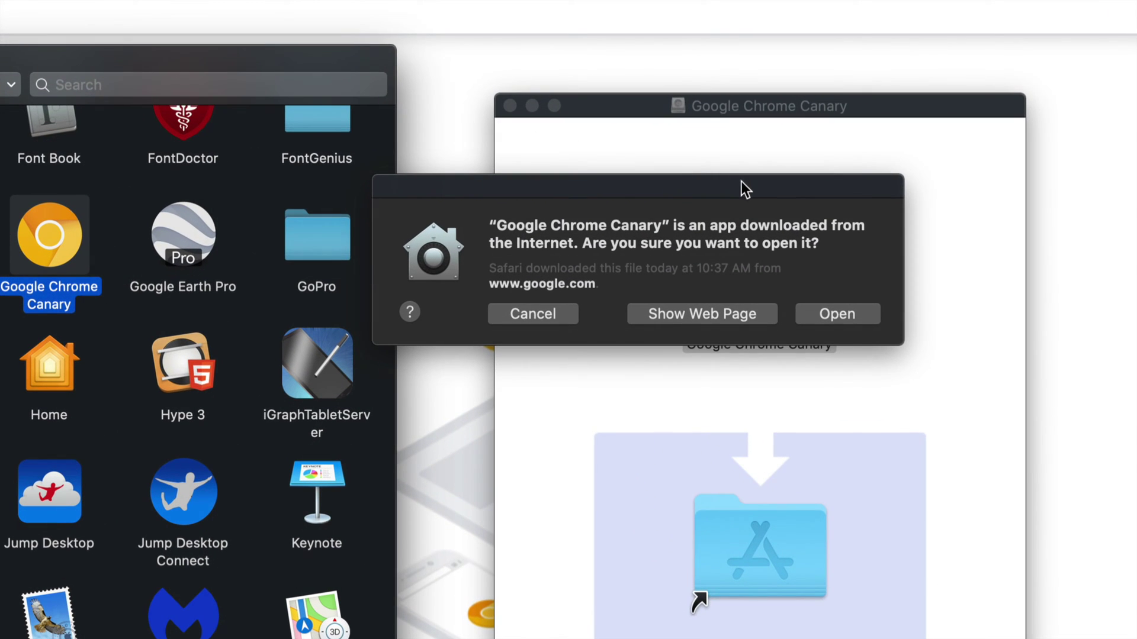
{"action": "left_click", "coordinate": [691, 175]}
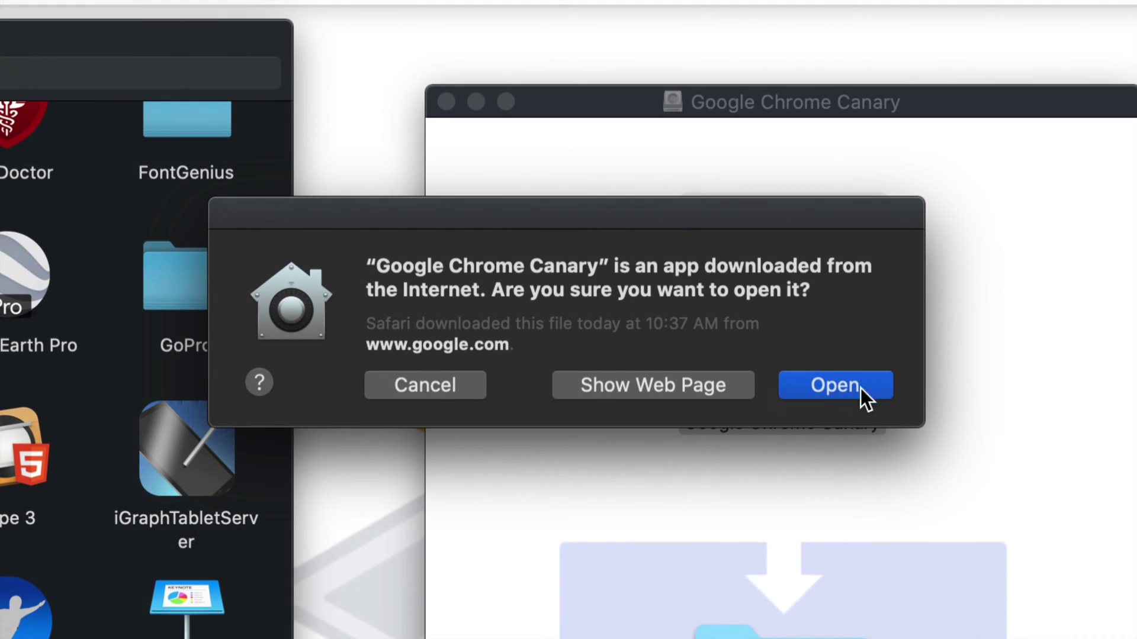
Confirm opening Chrome Canary, keep usage statistics reporting on, and start Google Chrome.
{"action": "left_click", "coordinate": [868, 390]}
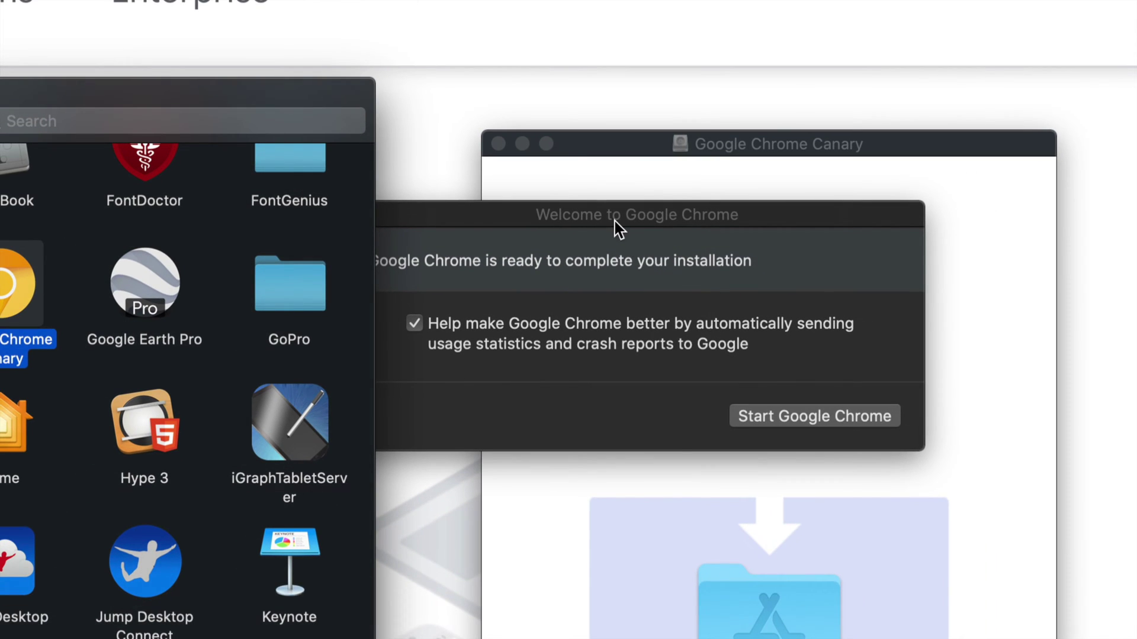
{"action": "mouse_move", "coordinate": [614, 220]}
{"action": "left_mouse_down"}
{"action": "mouse_move", "coordinate": [713, 203]}
{"action": "mouse_move", "coordinate": [723, 189]}
{"action": "left_mouse_up"}
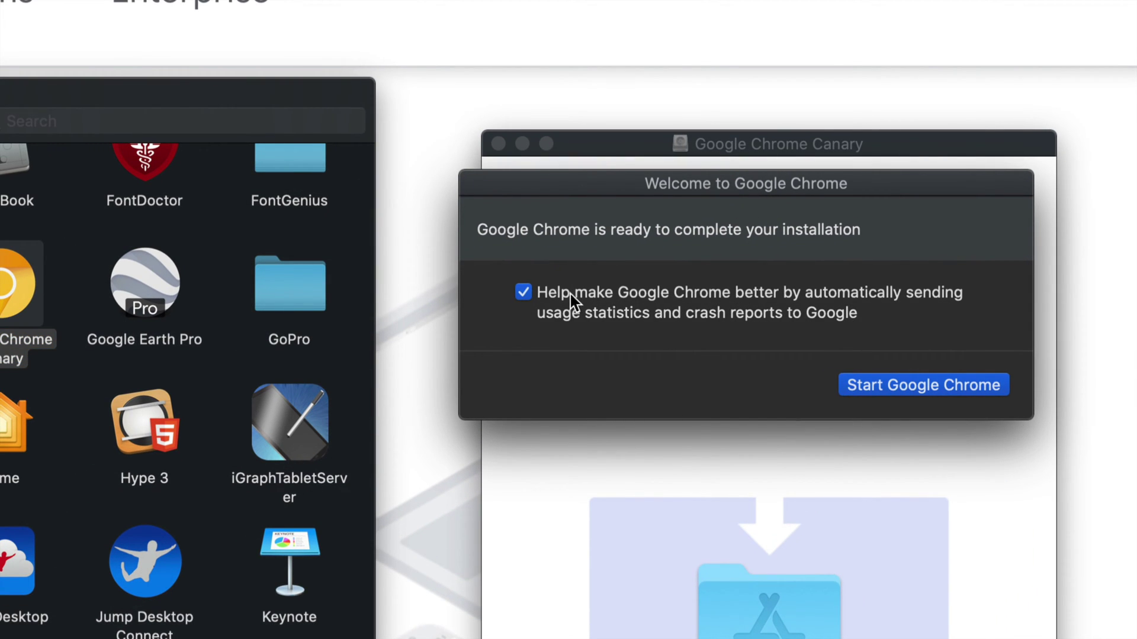
{"action": "left_click", "coordinate": [523, 292]}
{"action": "left_click_drag", "start_coordinate": [773, 185], "coordinate": [657, 180]}
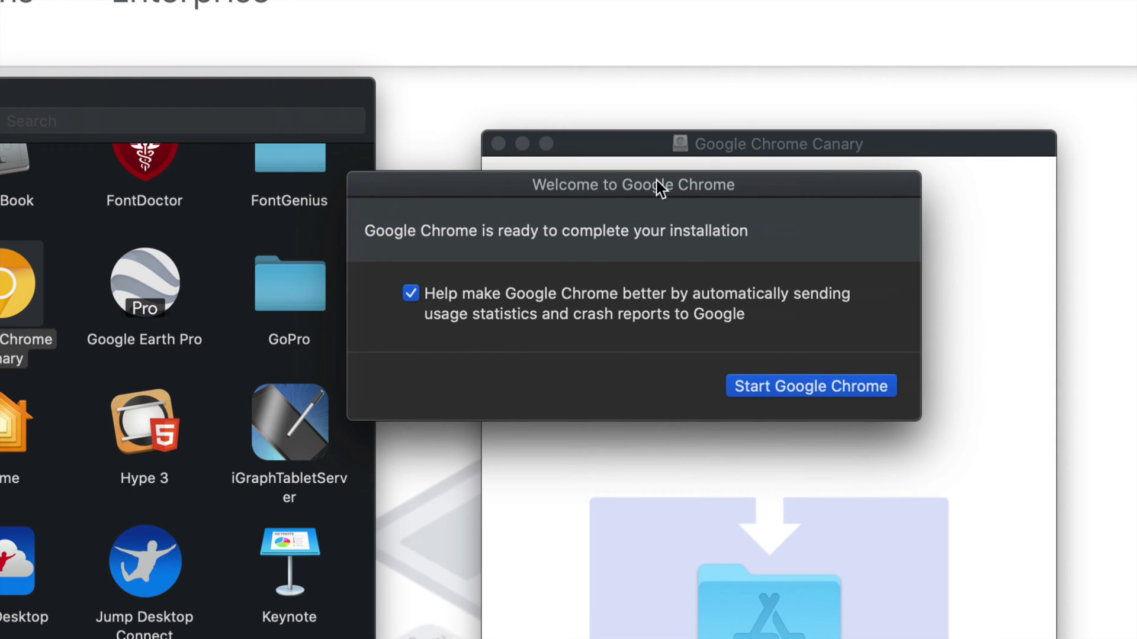
{"action": "left_click", "coordinate": [810, 388]}
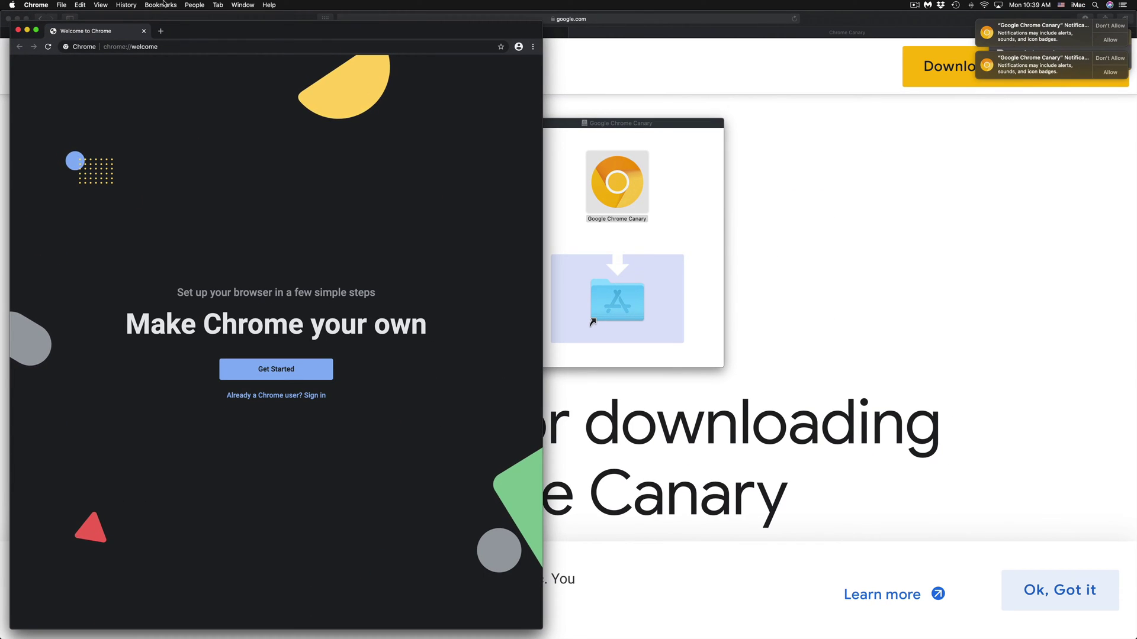
Move the Chrome Canary window right and begin setup with Get Started.
{"action": "left_click_drag", "start_coordinate": [198, 29], "coordinate": [513, 39]}
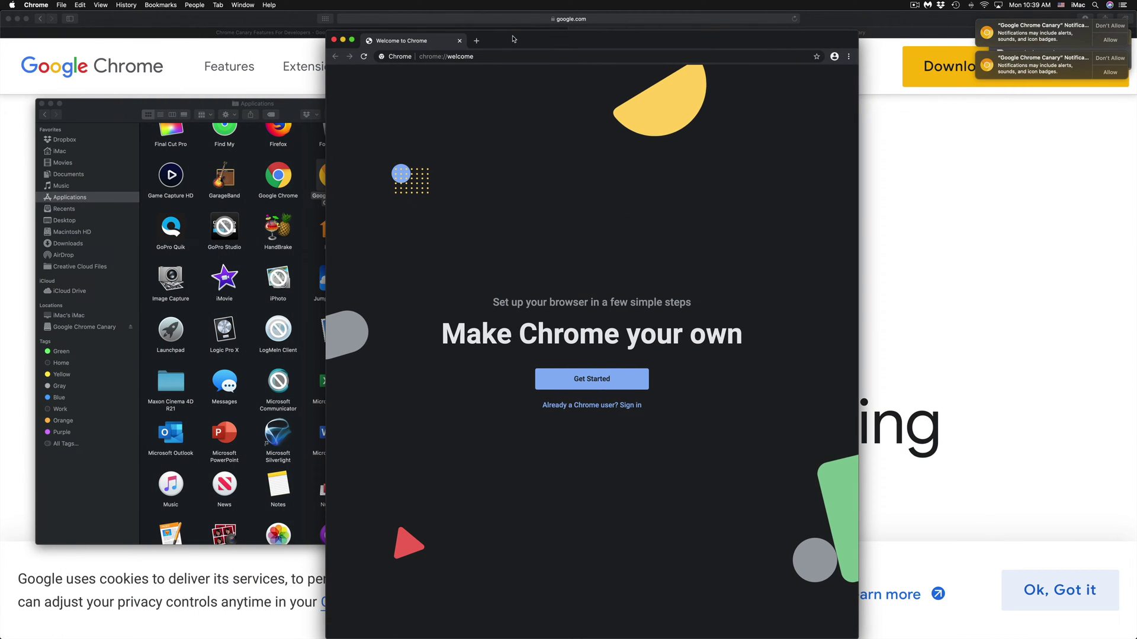
{"action": "left_click", "coordinate": [601, 382]}
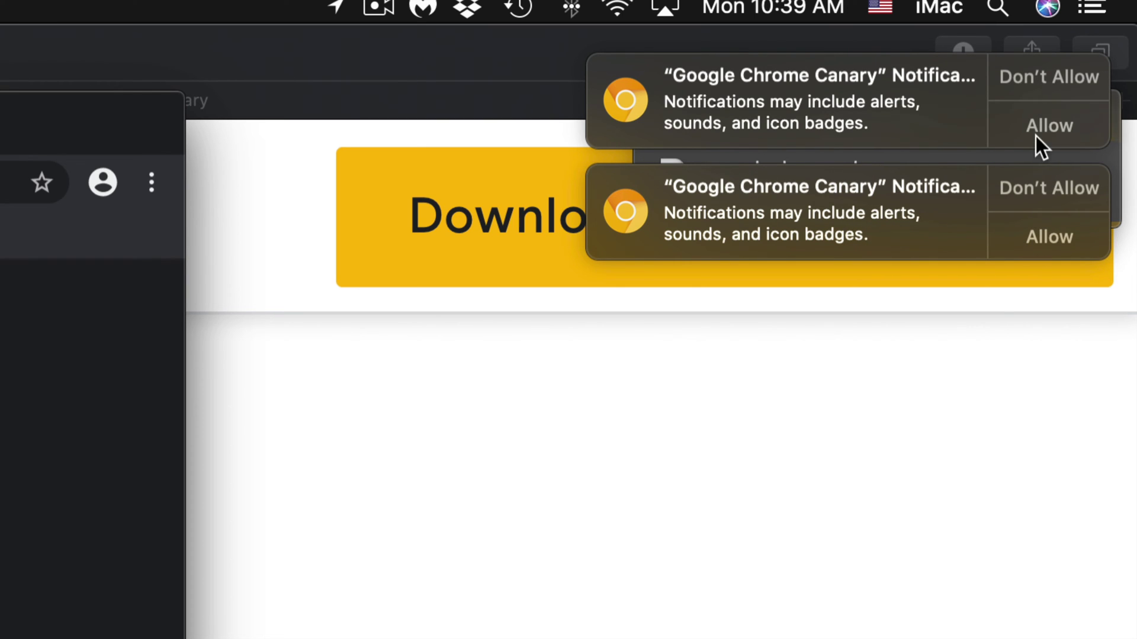
Allow both notification requests, then switch the window to full screen and back.
{"action": "left_click", "coordinate": [1025, 83]}
{"action": "left_click", "coordinate": [1046, 86]}
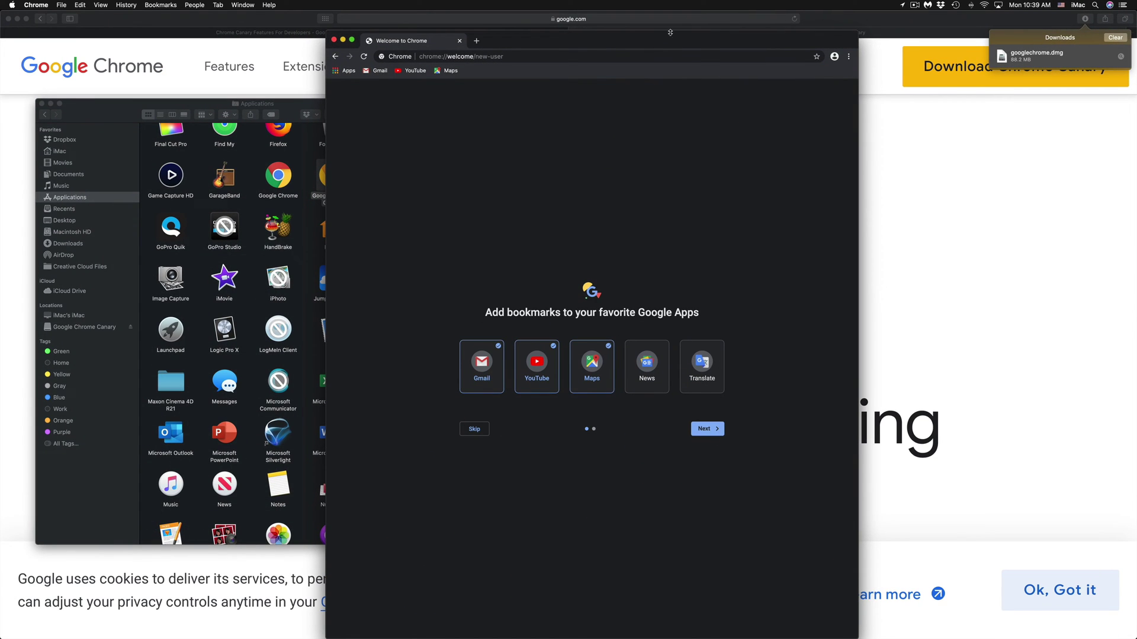
{"action": "left_click_drag", "start_coordinate": [670, 33], "coordinate": [599, 29]}
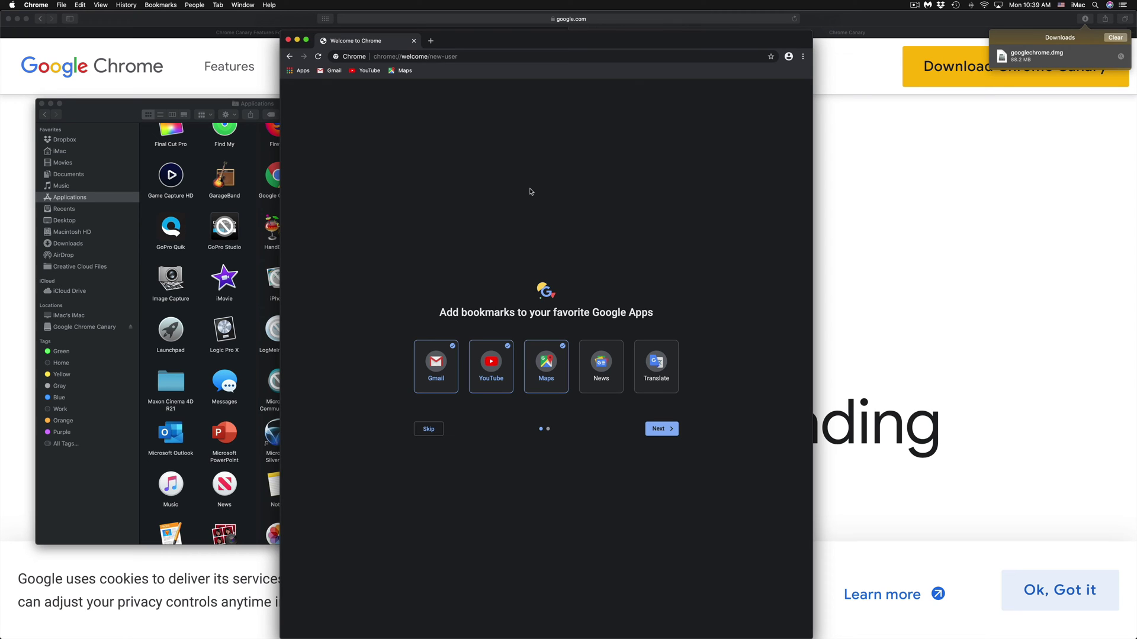
{"action": "left_click", "coordinate": [306, 40]}
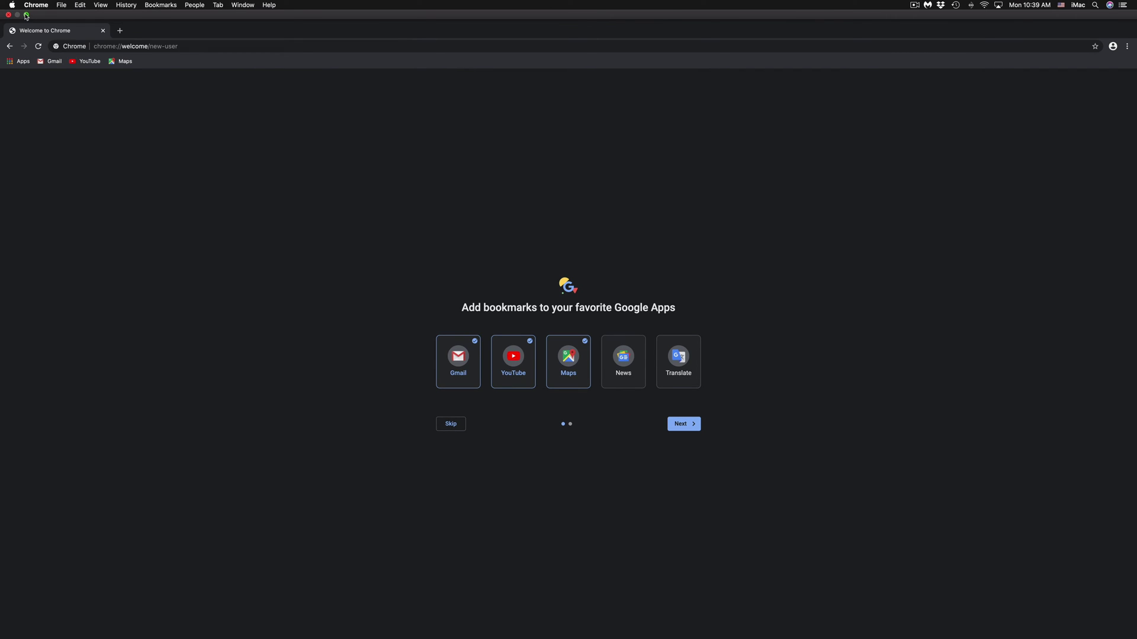
{"action": "left_click", "coordinate": [26, 15]}
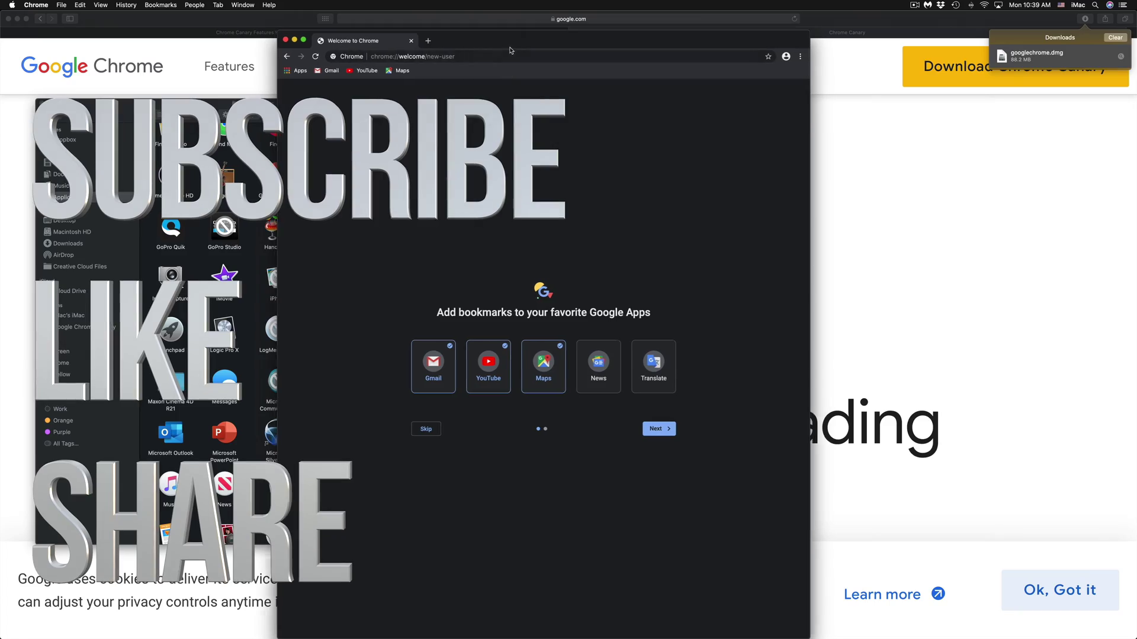